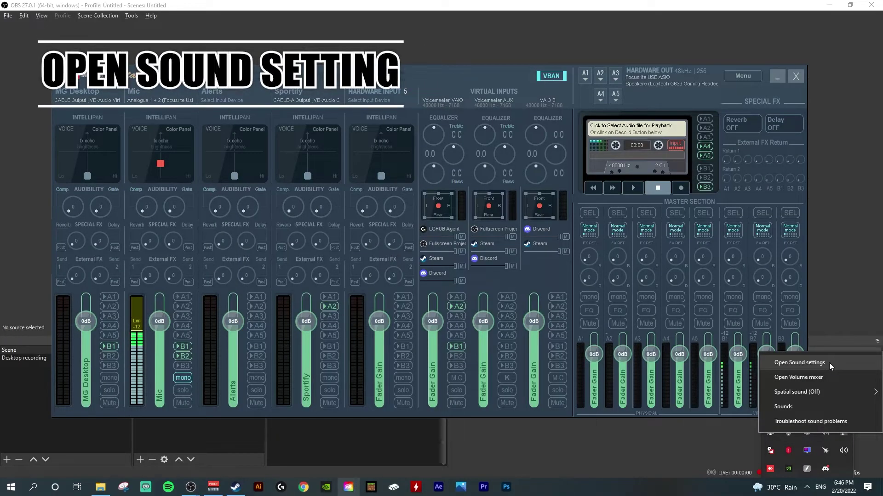
# Check VoiceMeeter Input as default playback in the Sound panel, then view the recording devices.
pyautogui.click(829, 363)
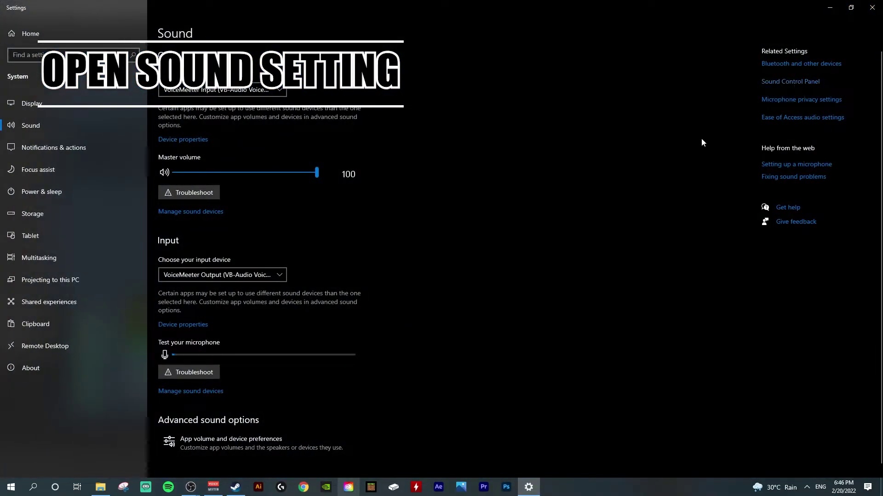
pyautogui.moveTo(98, 13); pyautogui.dragTo(556, 145)
pyautogui.moveTo(645, 211); pyautogui.dragTo(649, 293)
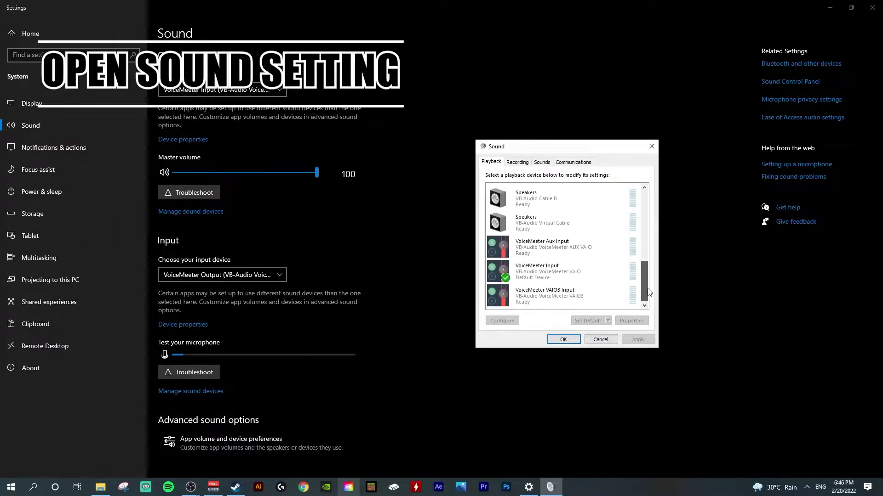
pyautogui.click(559, 272)
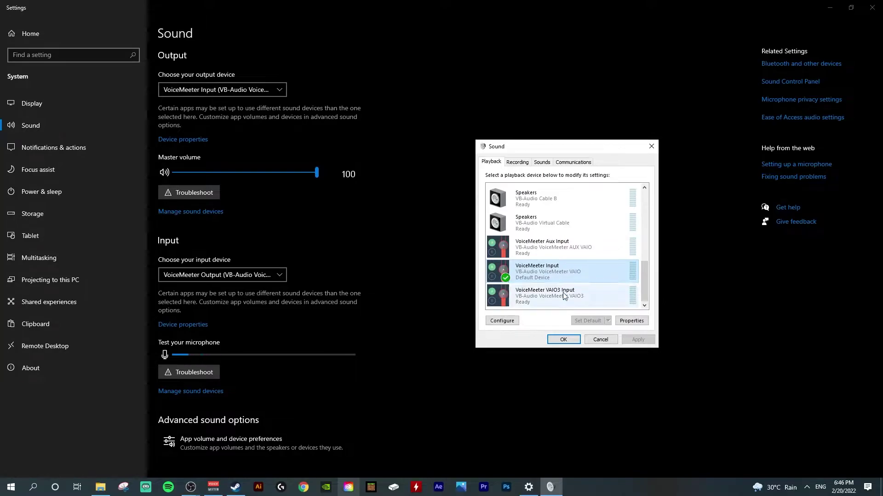
pyautogui.click(517, 162)
pyautogui.moveTo(645, 208); pyautogui.dragTo(645, 276)
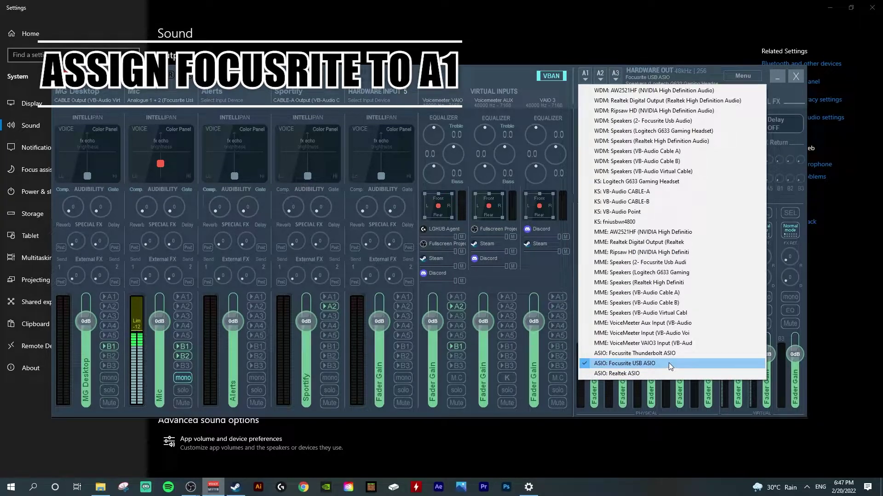
# Check the A2 output device and bring up VoiceMeeter's main Menu.
pyautogui.click(600, 74)
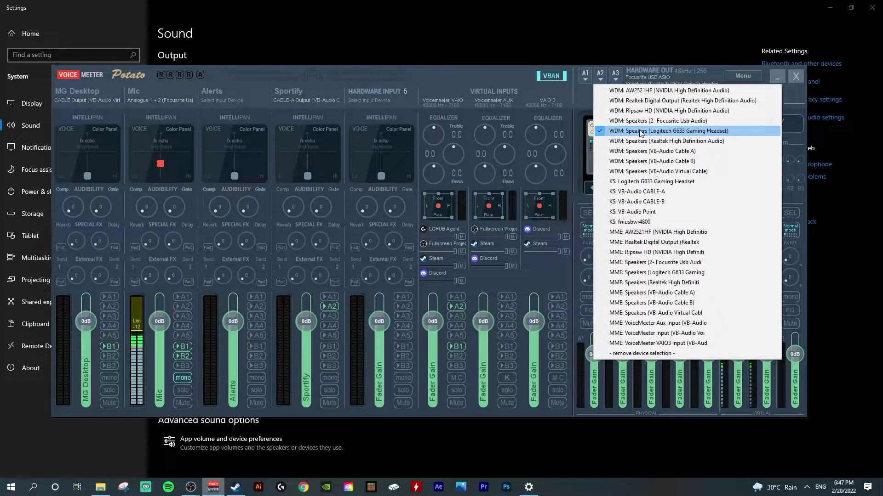
pyautogui.click(749, 76)
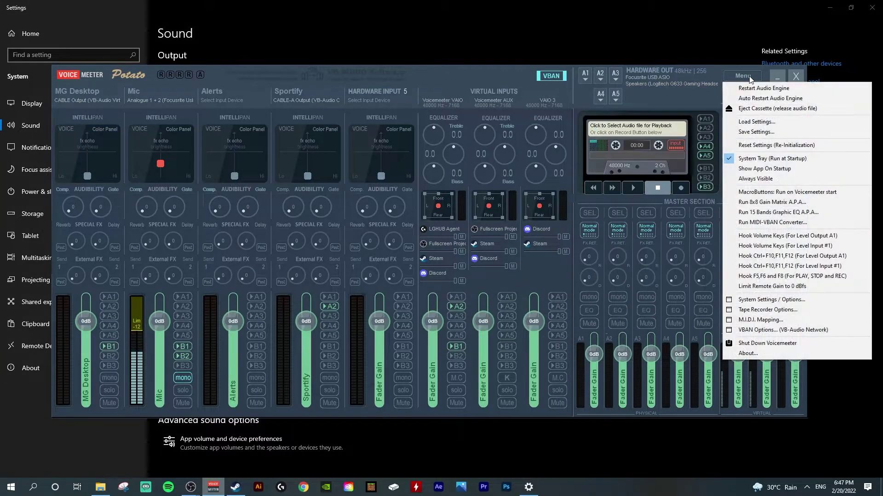
# Open System Settings / Options and nudge the window left.
pyautogui.click(770, 304)
pyautogui.moveTo(729, 82); pyautogui.dragTo(610, 90)
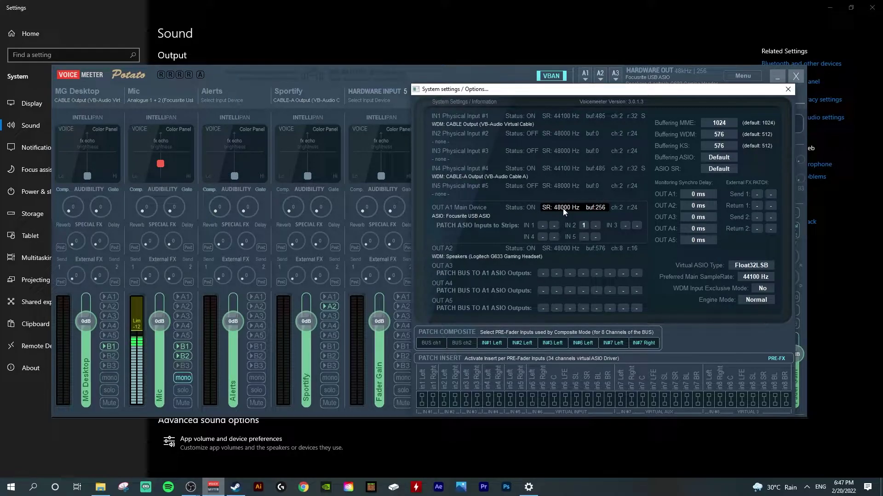
# Open the Scarlett Solo (3rd Gen) settings from the Focusrite tray icon.
pyautogui.rightClick(806, 487)
pyautogui.click(805, 491)
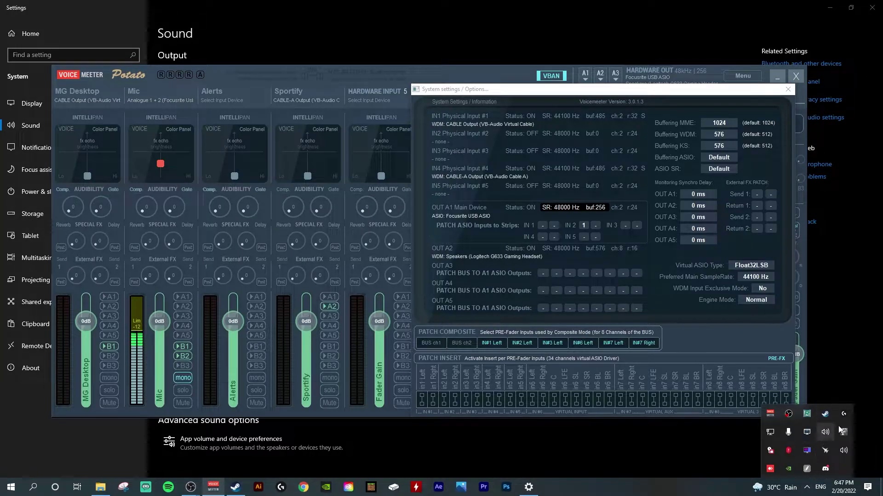
pyautogui.rightClick(843, 433)
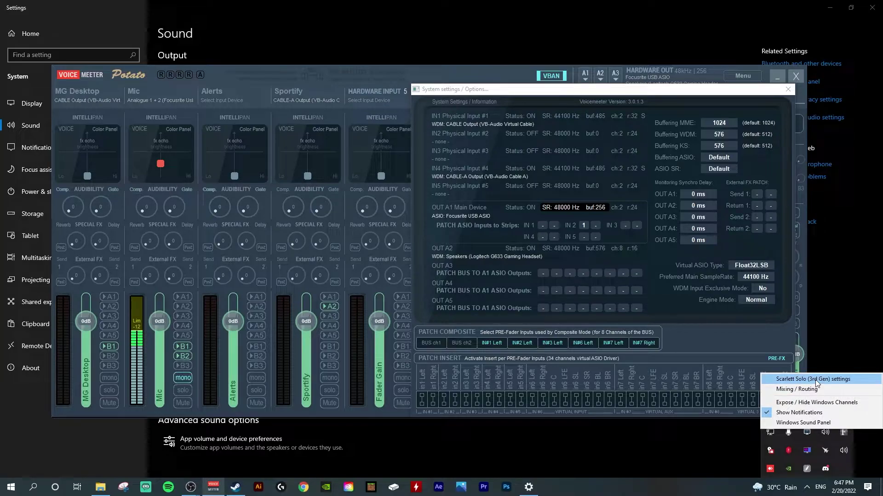
pyautogui.click(817, 384)
# Leave the Scarlett Solo sample rate at 48000 Hz and close its settings.
pyautogui.moveTo(755, 195); pyautogui.dragTo(803, 180)
pyautogui.moveTo(681, 89); pyautogui.dragTo(587, 105)
pyautogui.click(810, 235)
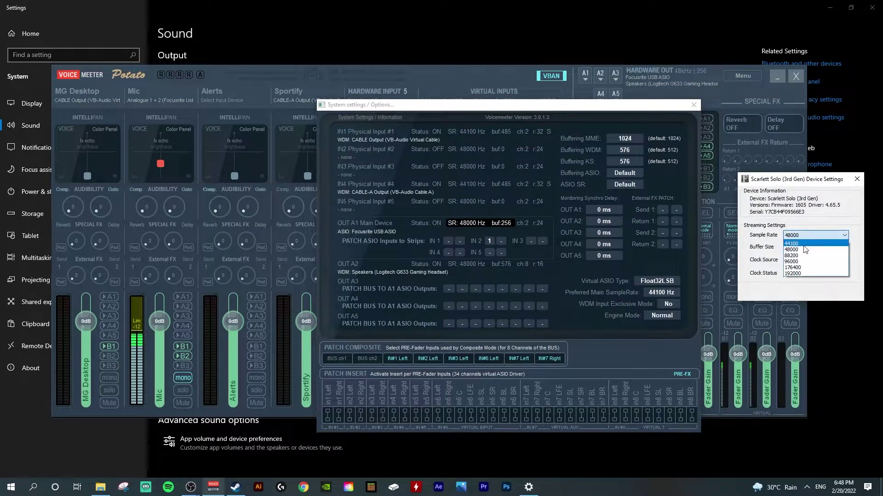
pyautogui.click(804, 246)
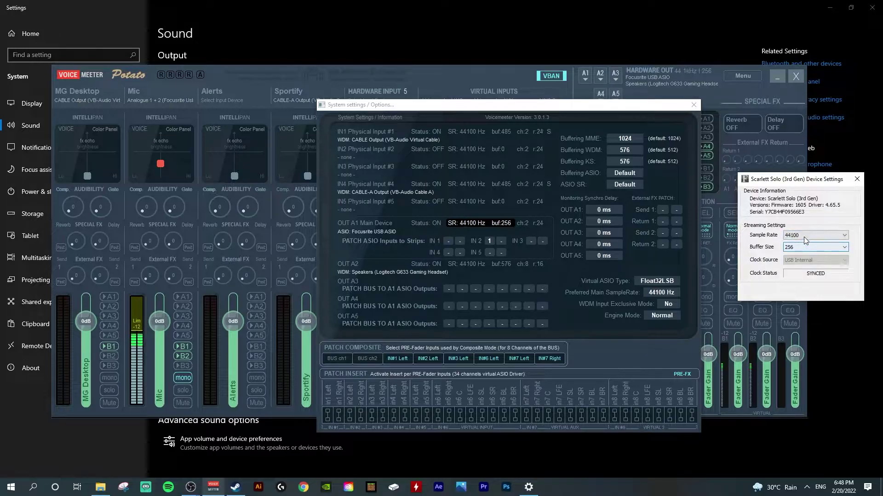
pyautogui.click(804, 236)
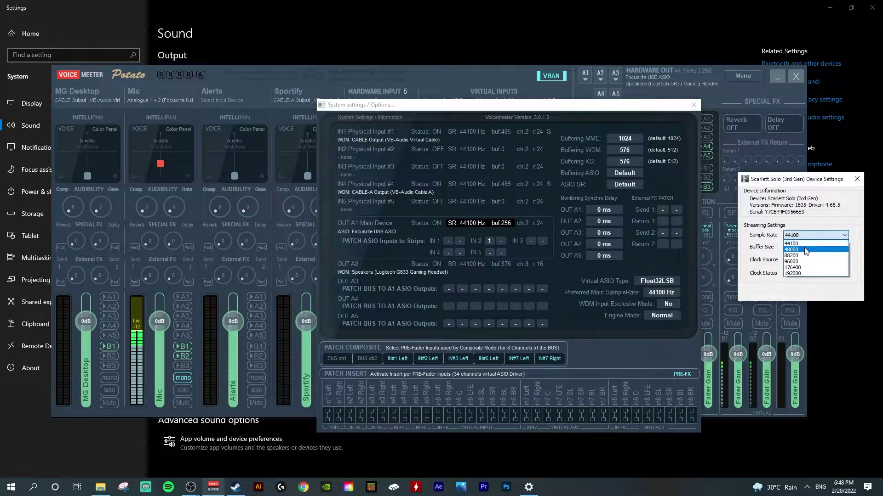
pyautogui.click(804, 251)
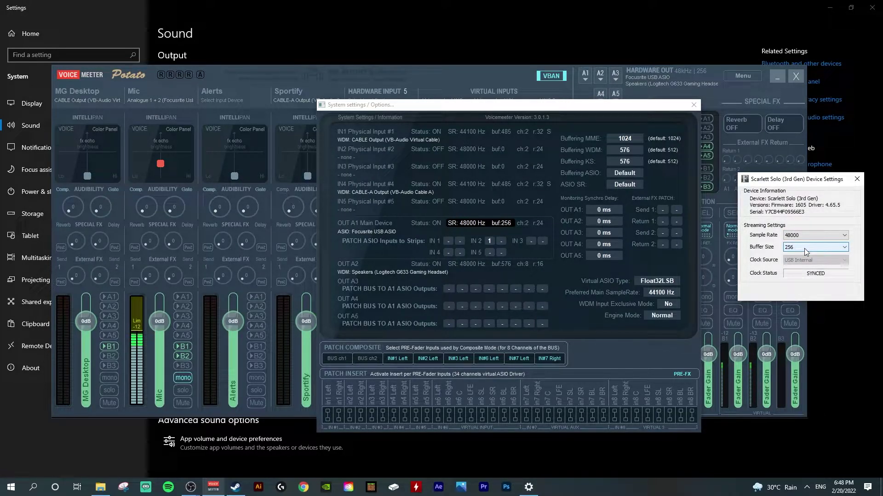
pyautogui.click(861, 180)
# Patch the Focusrite's ASIO channel into IN 2, the Mic strip.
pyautogui.moveTo(441, 106); pyautogui.dragTo(542, 90)
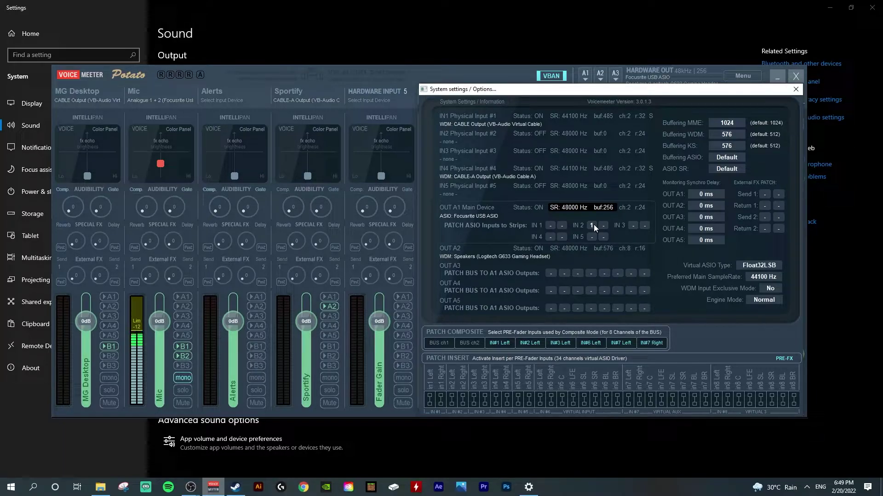
pyautogui.click(603, 226)
pyautogui.click(183, 379)
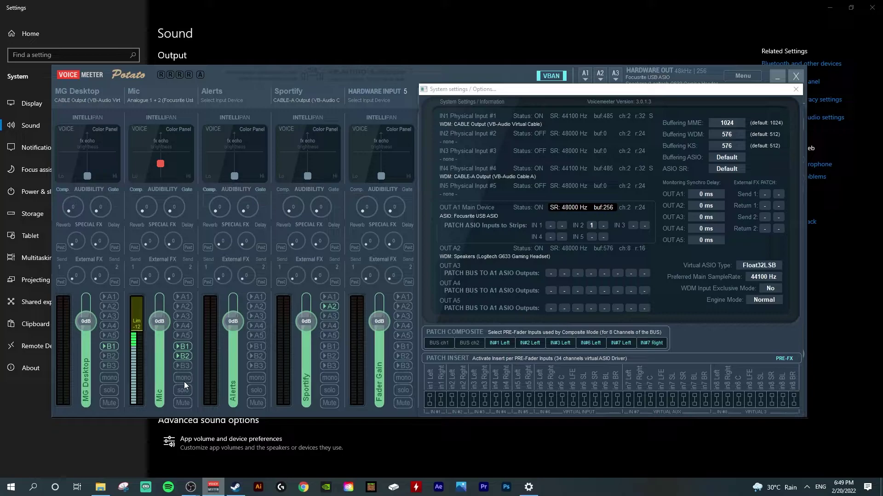
pyautogui.click(184, 380)
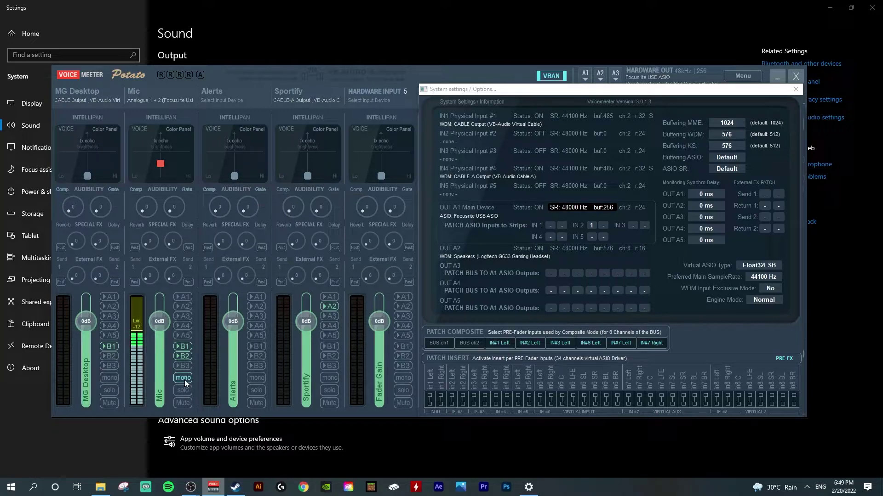
pyautogui.click(680, 318)
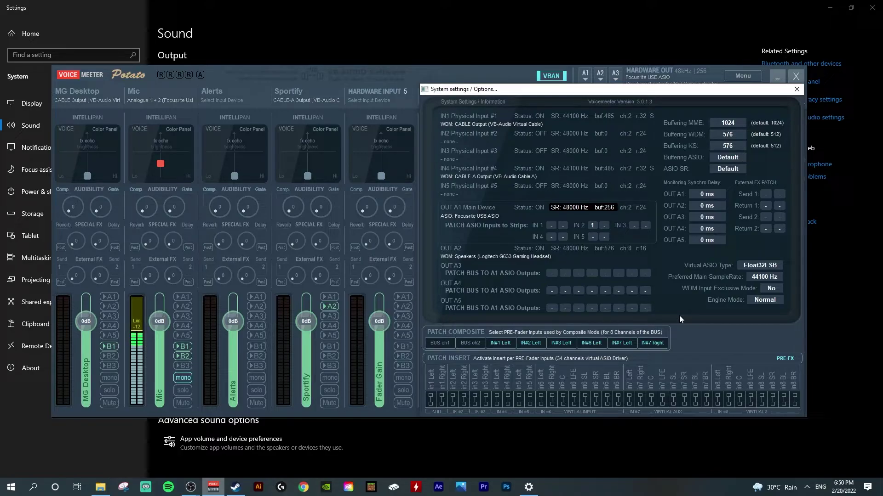
pyautogui.moveTo(652, 94); pyautogui.dragTo(653, 95)
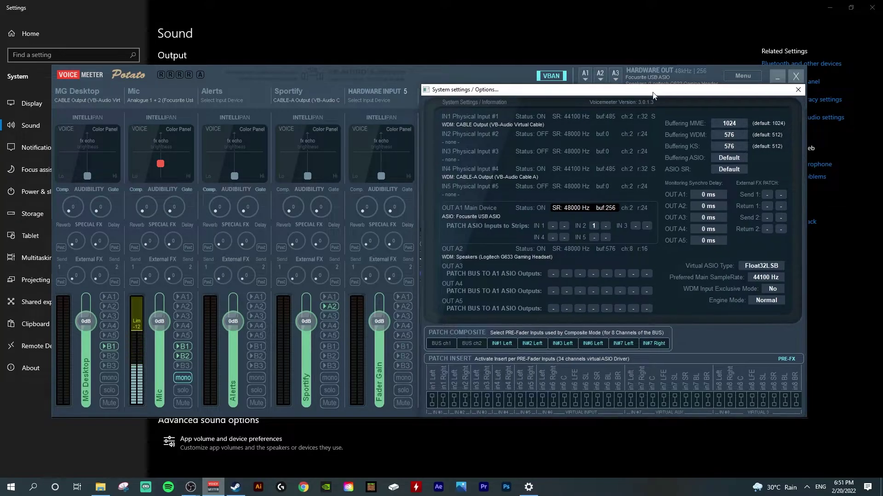